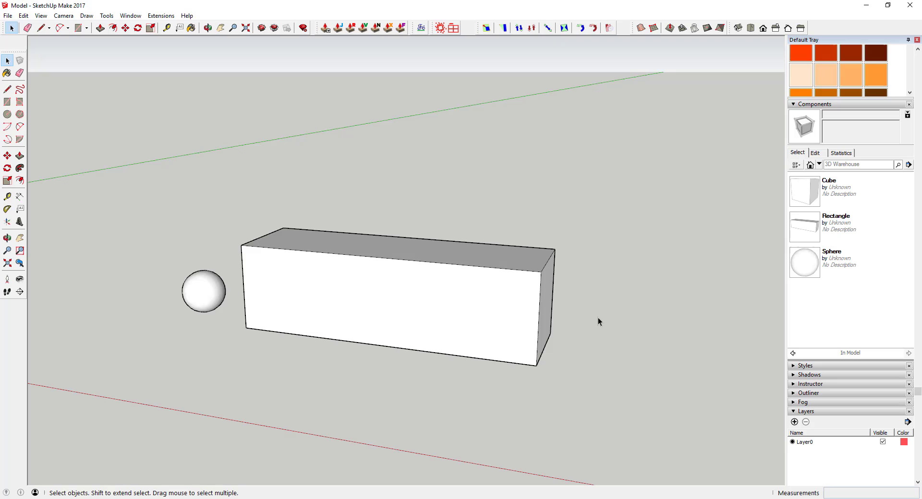
Copy the sphere to its left using Move with Ctrl
scroll(600, 318, "down", 1)
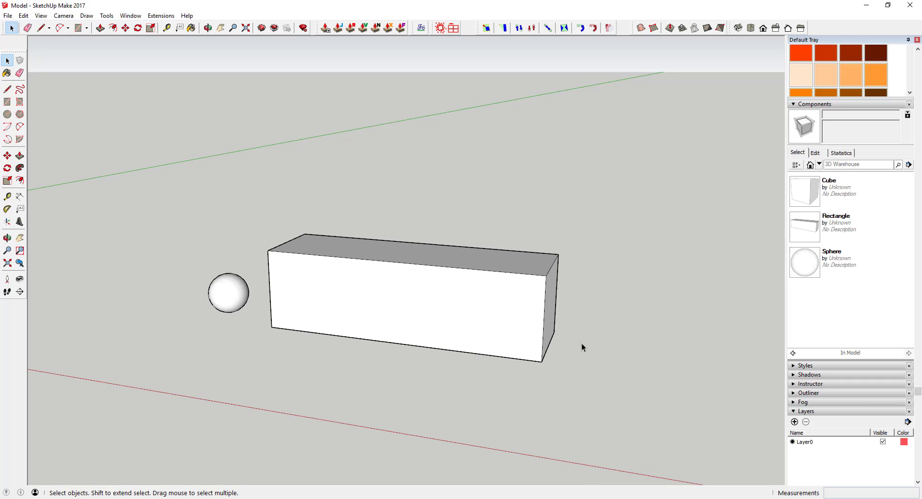
scroll(519, 336, "up", 1)
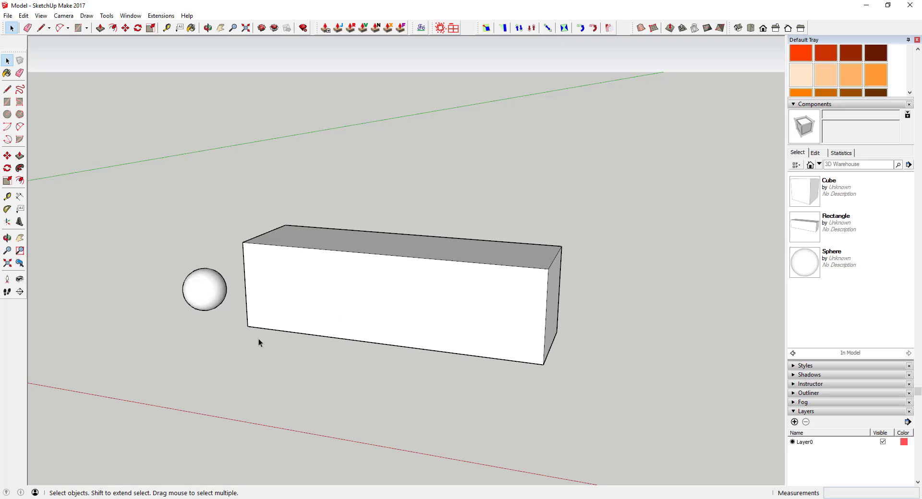
left_click(198, 288)
key("m")
left_click(200, 288)
key("ctrl")
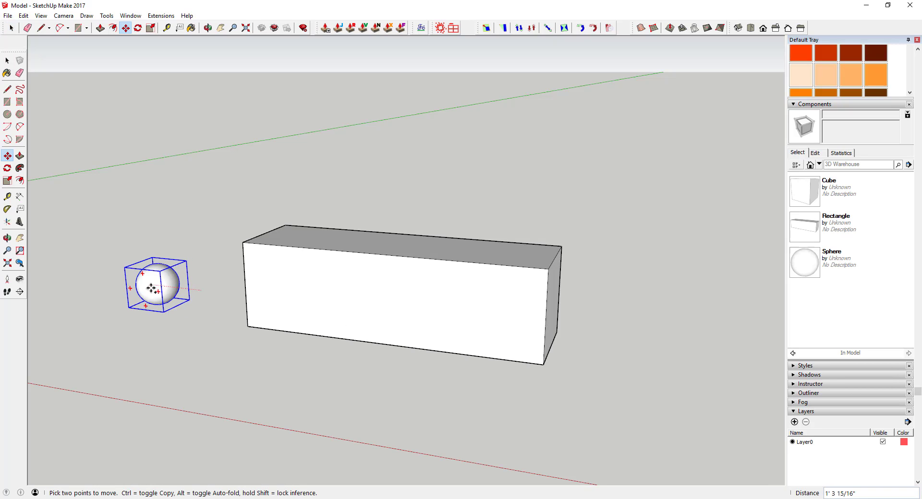
left_click(133, 285)
key("space")
Try scaling the copied sphere's geometry to 1.42, undo it, then delete the copy
double_click(136, 282)
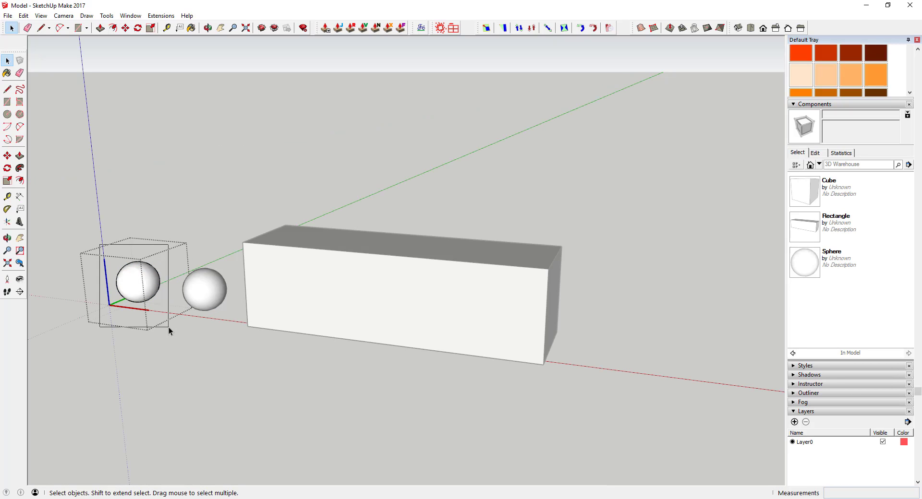
left_click(140, 288)
key("s")
left_click_drag(104, 265, 76, 247)
key("ctrl+z")
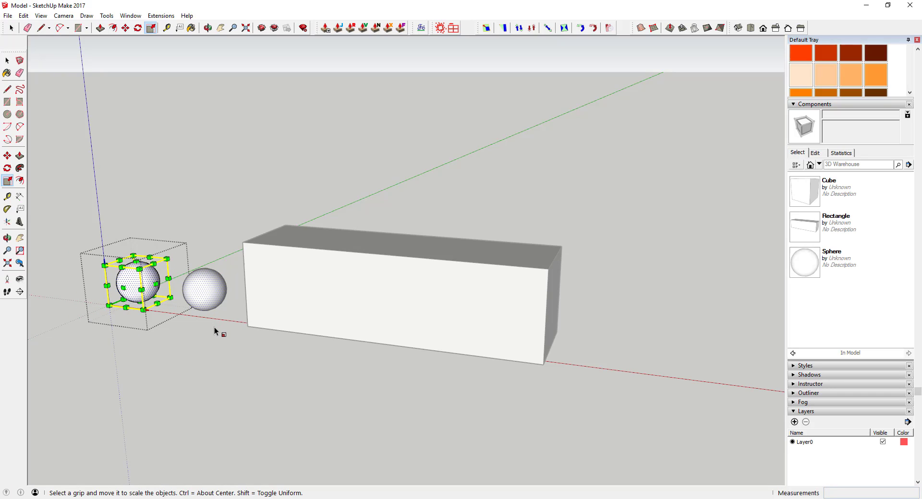
key("space")
left_click(214, 332)
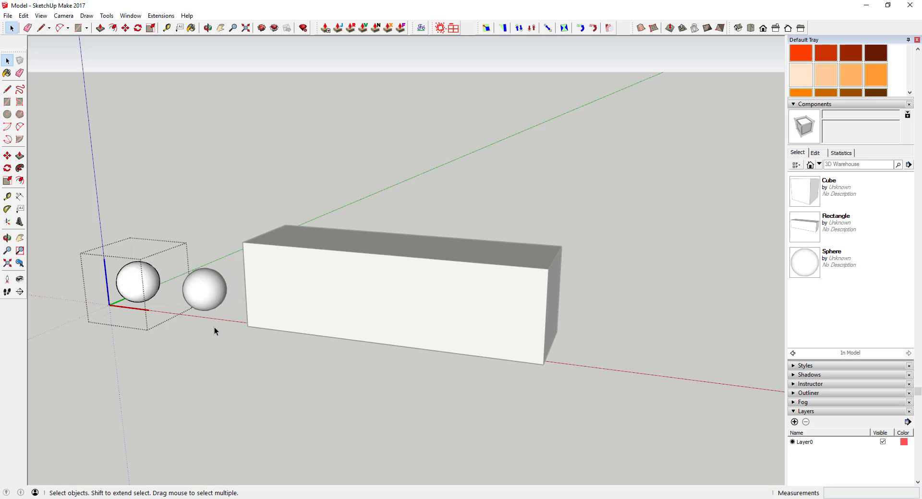
key("Escape")
key("Delete")
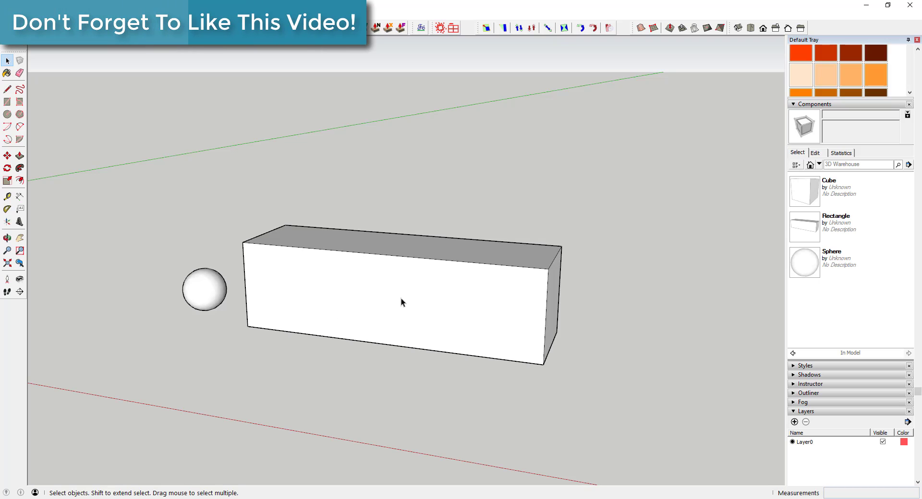
Check the model's component statistics, then return to the components list
middle_click_drag(401, 299, 439, 276)
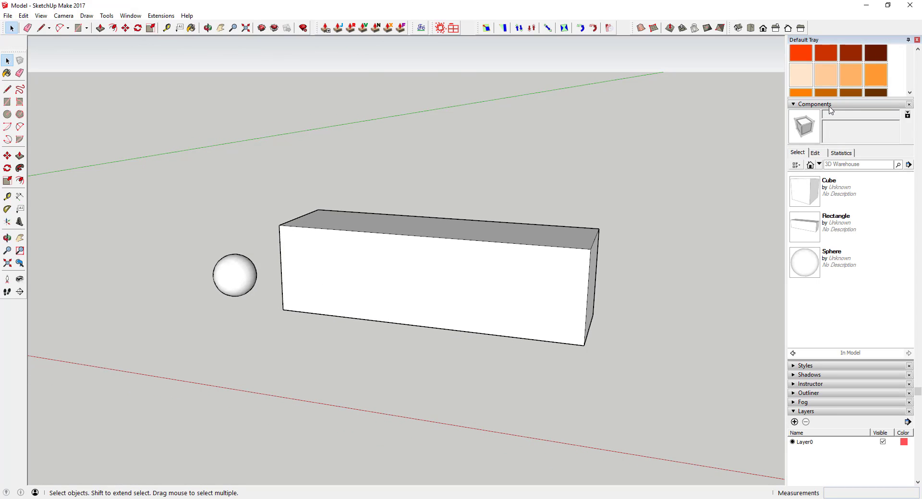
left_click(160, 16)
mouse_move(130, 18)
mouse_move(161, 27)
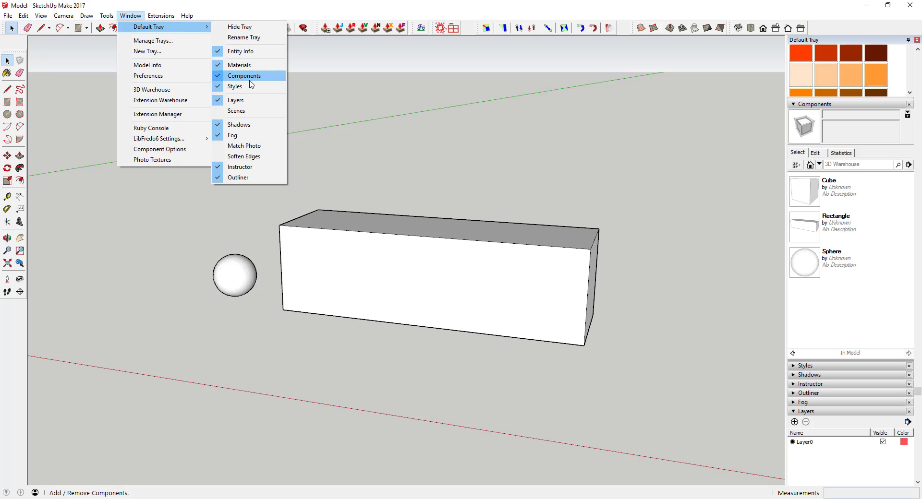
left_click(544, 164)
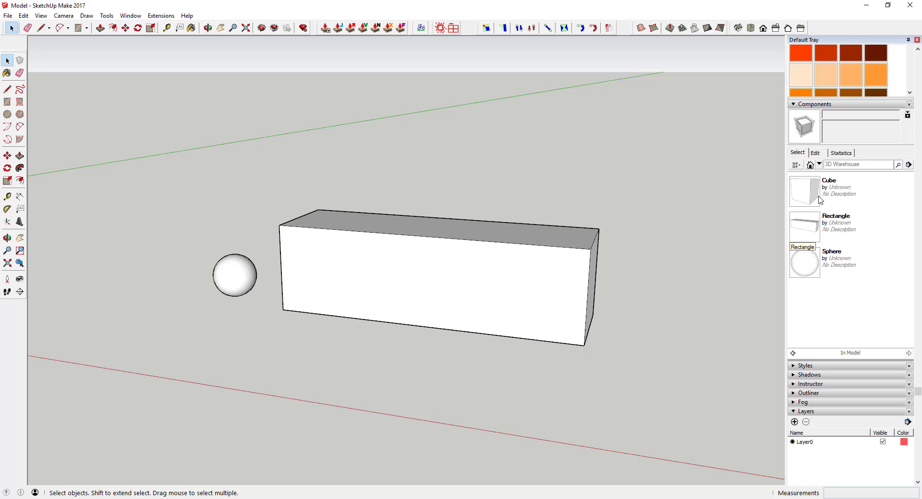
left_click(837, 154)
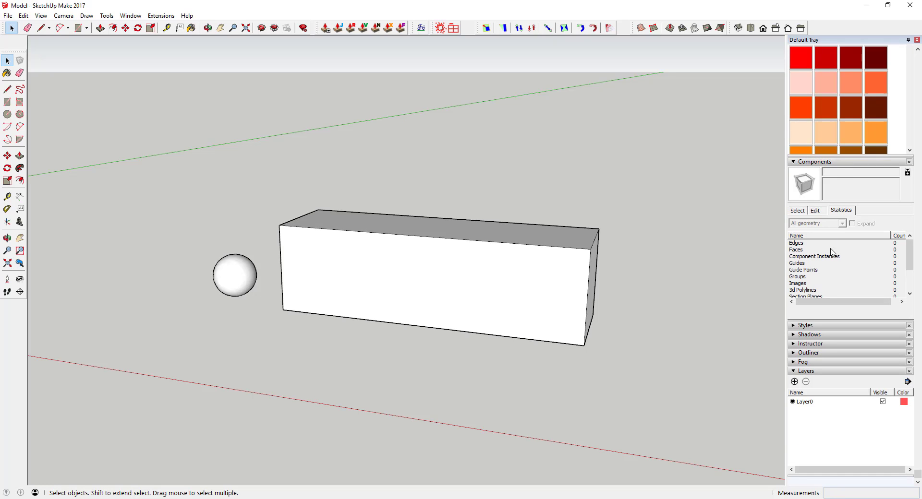
left_click(797, 211)
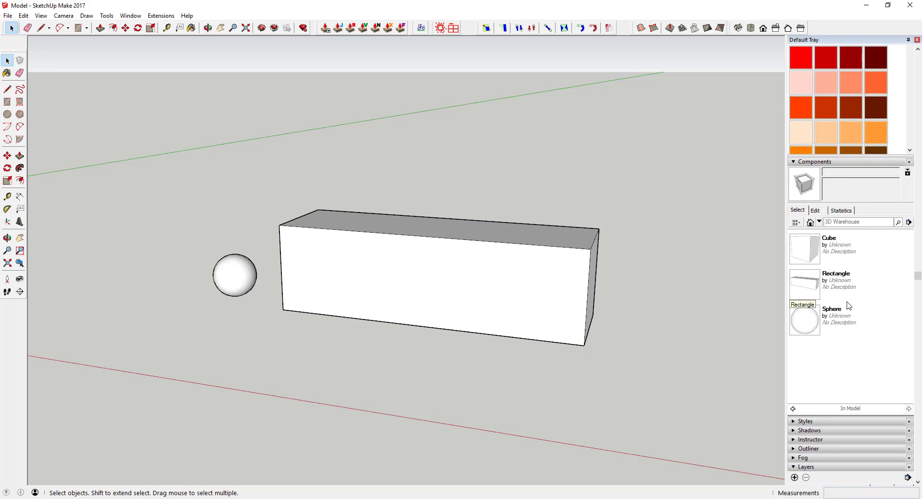
scroll(867, 353, "down", 1)
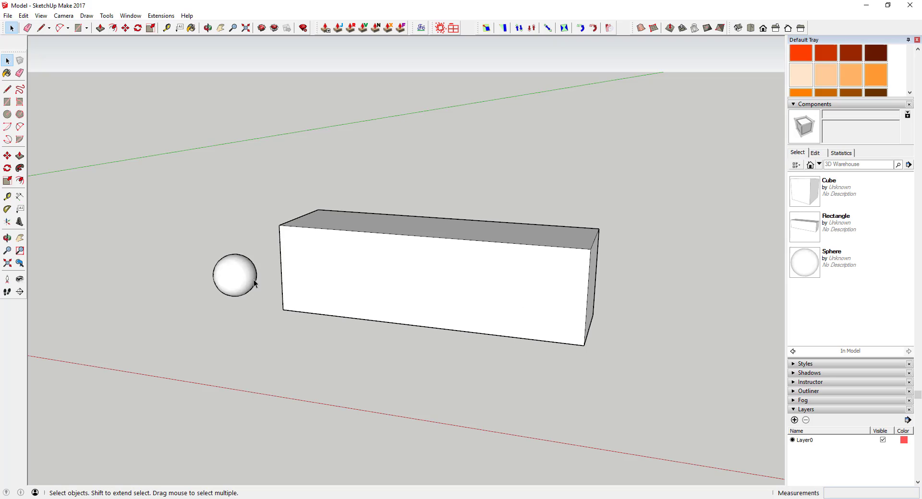
Replace the long white box with the Sphere component via Replace Selected
left_click(352, 278)
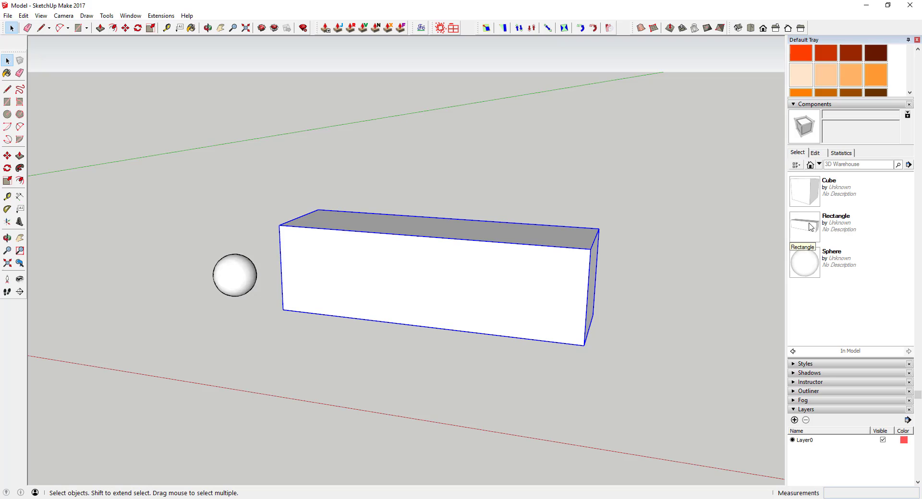
right_click(805, 263)
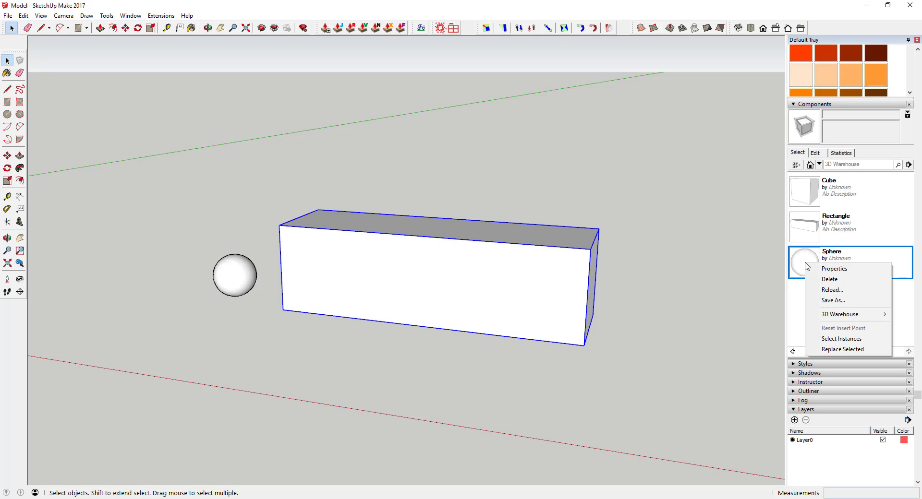
left_click(842, 350)
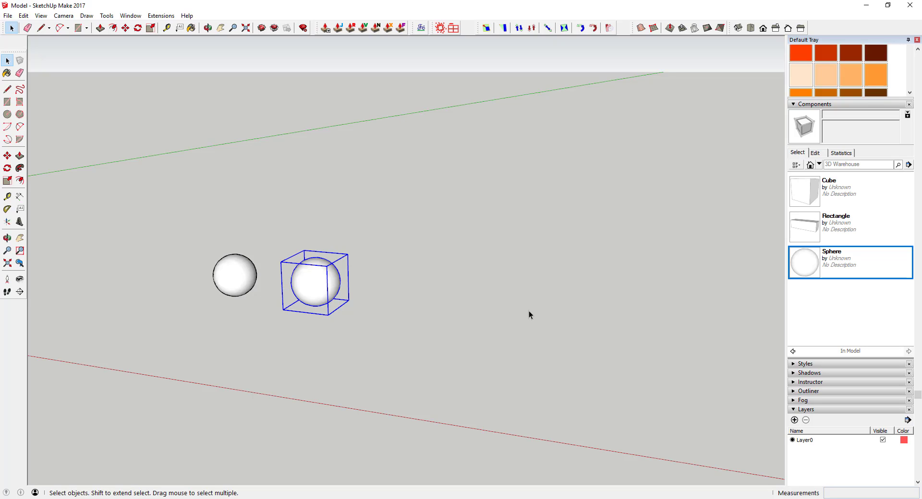
left_click(454, 305)
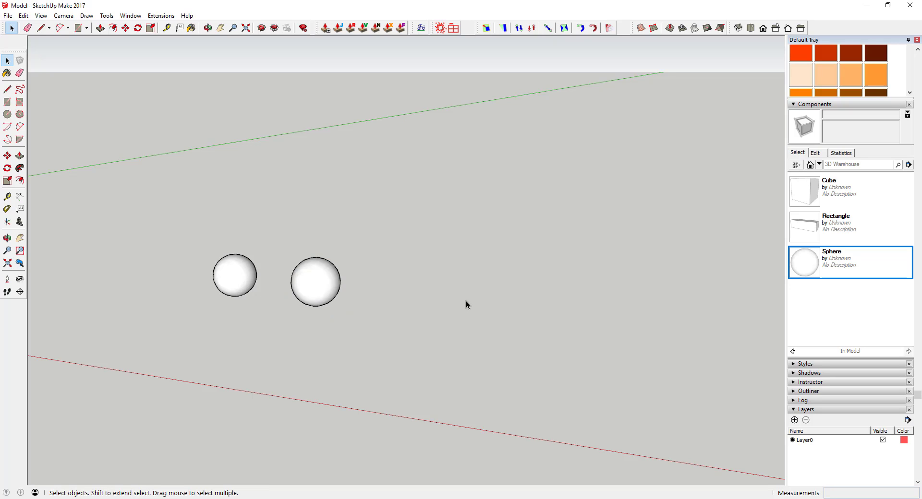
Unhide all hidden geometry with Edit > Unhide > All
left_click(23, 15)
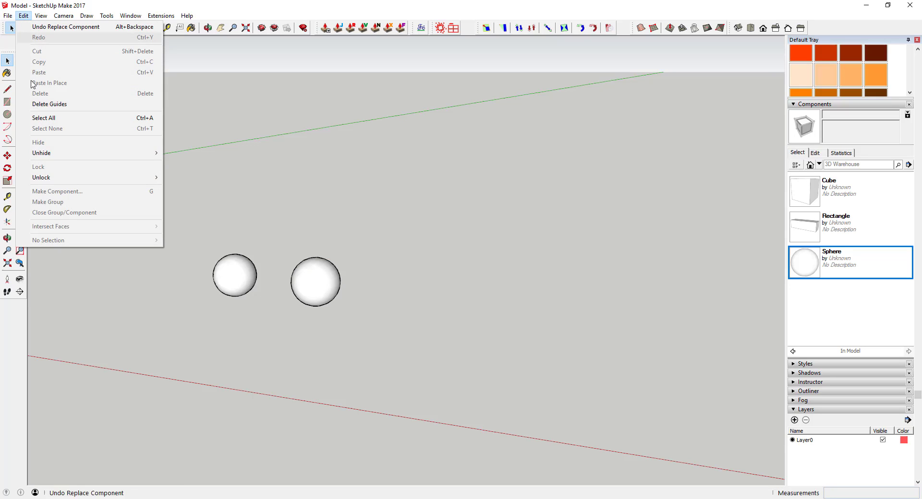
mouse_move(58, 153)
left_click(181, 174)
scroll(280, 210, "down", 5)
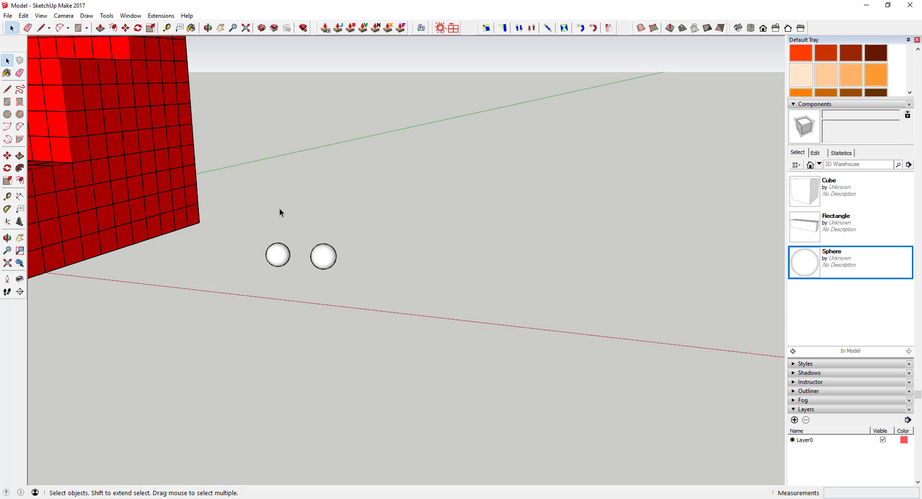
Hide both test spheres and the small rectangle
left_click_drag(396, 295, 253, 211)
right_click(305, 239)
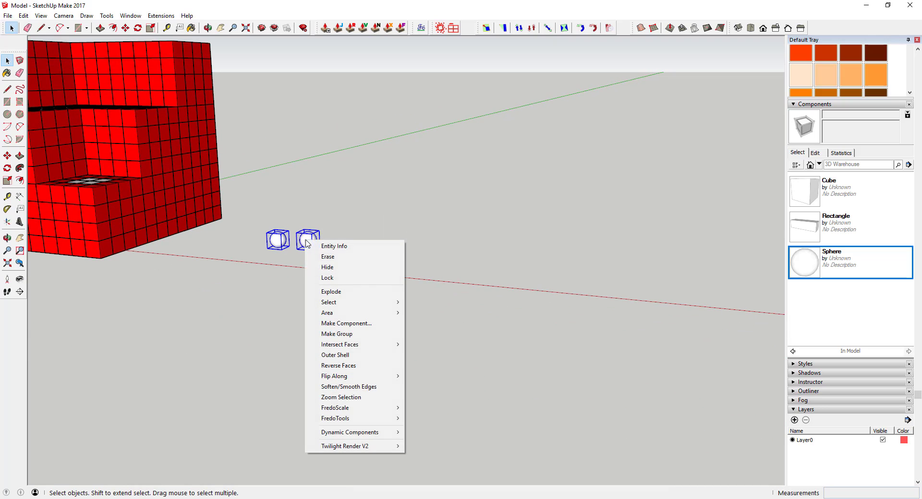
left_click(334, 268)
scroll(309, 227, "down", 1)
Orbit and zoom onto the cube model, then select one small cube
middle_click_drag(309, 232, 68, 92)
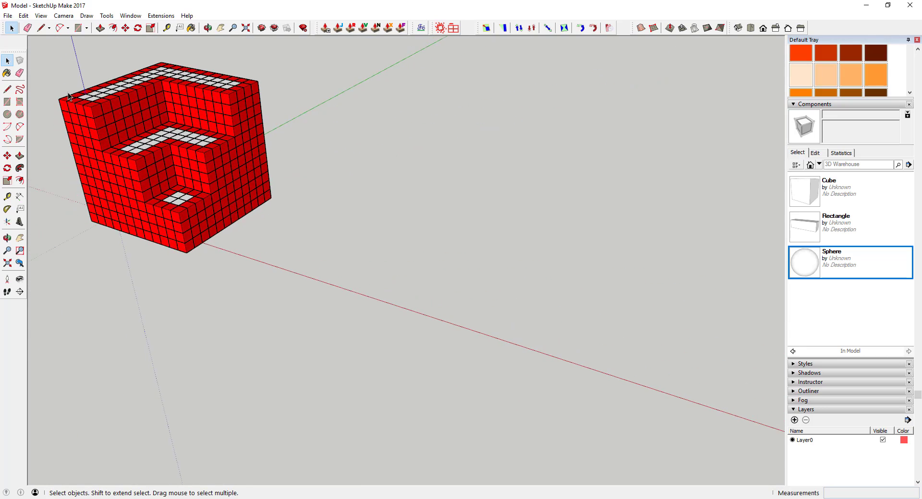
scroll(331, 241, "up", 2)
scroll(330, 241, "up", 2)
scroll(171, 119, "up", 3)
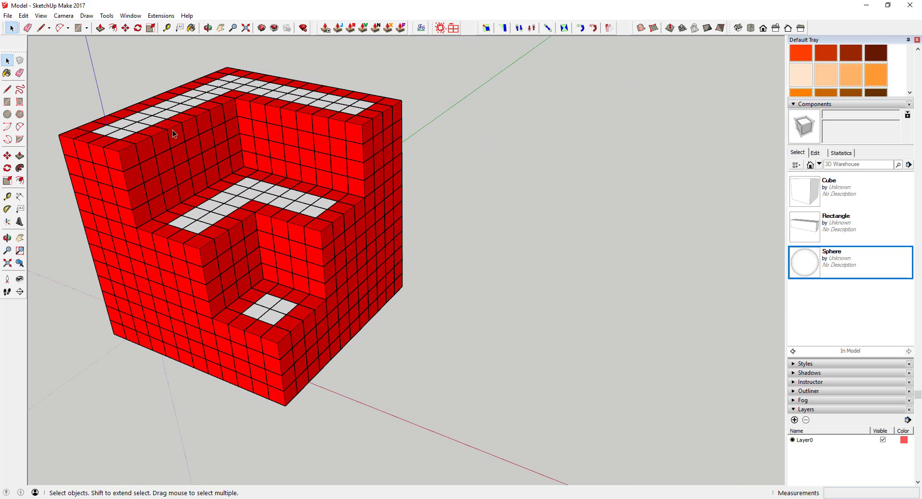
left_click(281, 335)
Replace every cube in the logo model with the Sphere component
left_click_drag(39, 44, 483, 428)
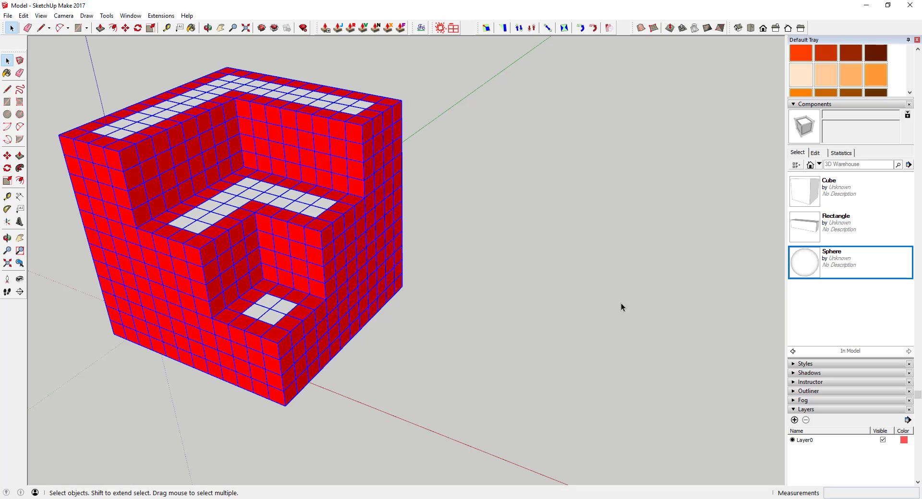
right_click(808, 265)
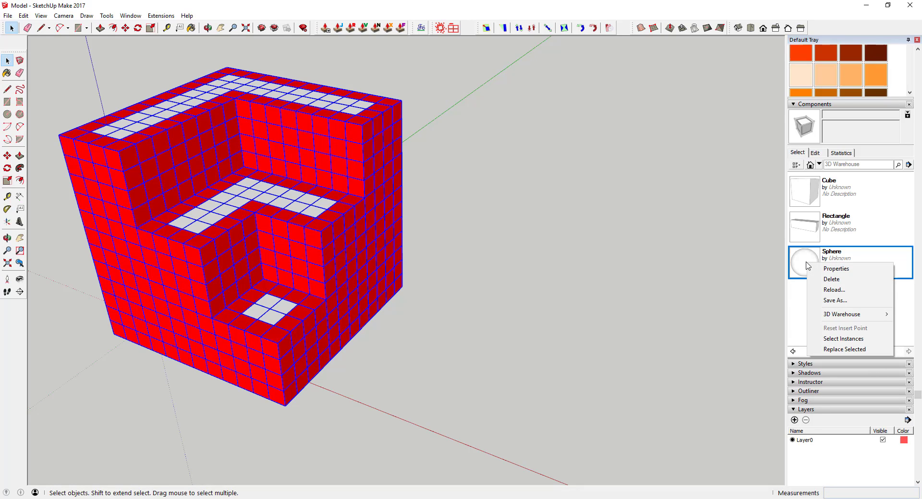
left_click(838, 349)
left_click(508, 268)
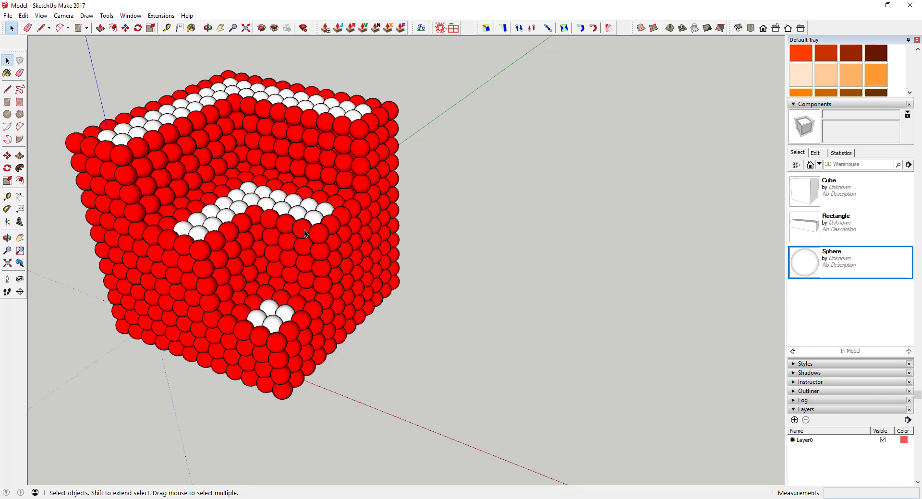
Orbit and zoom around the new sphere model to inspect it
middle_click(218, 122)
scroll(222, 124, "up", 3)
middle_click_drag(221, 124, 240, 130)
scroll(238, 130, "down", 2)
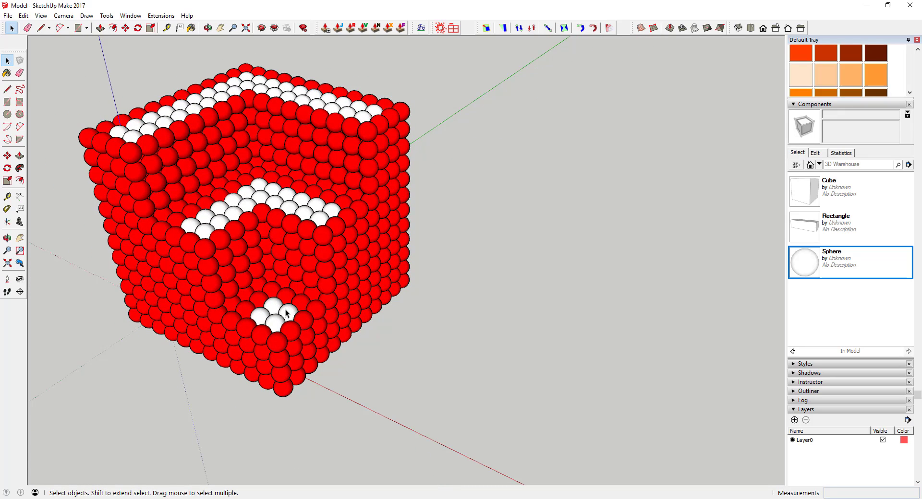
middle_click_drag(248, 206, 240, 207)
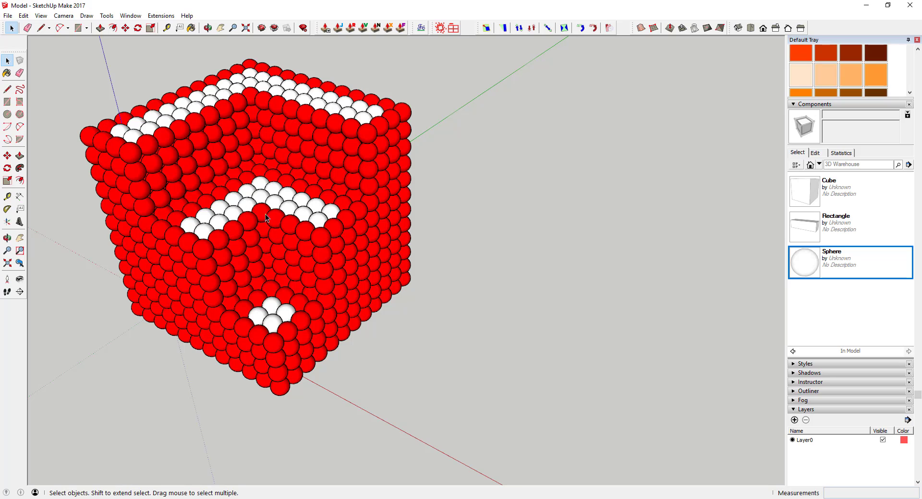
double_click(324, 240)
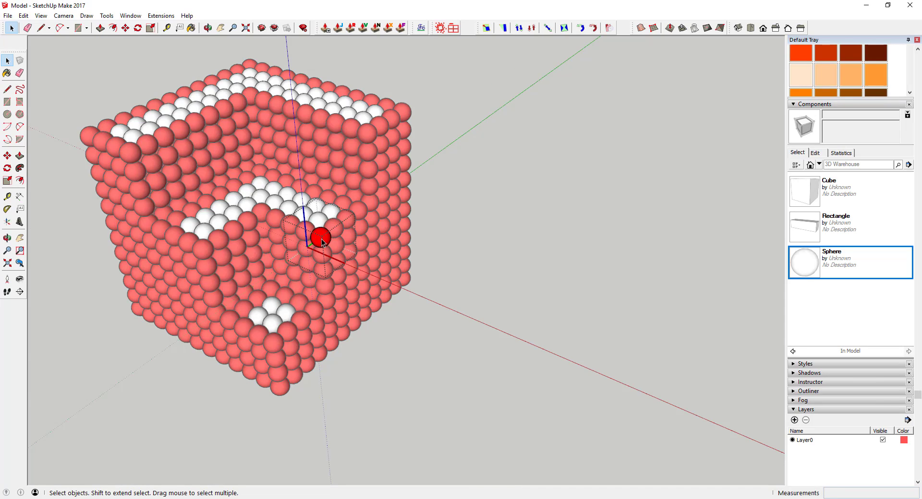
left_click(412, 294)
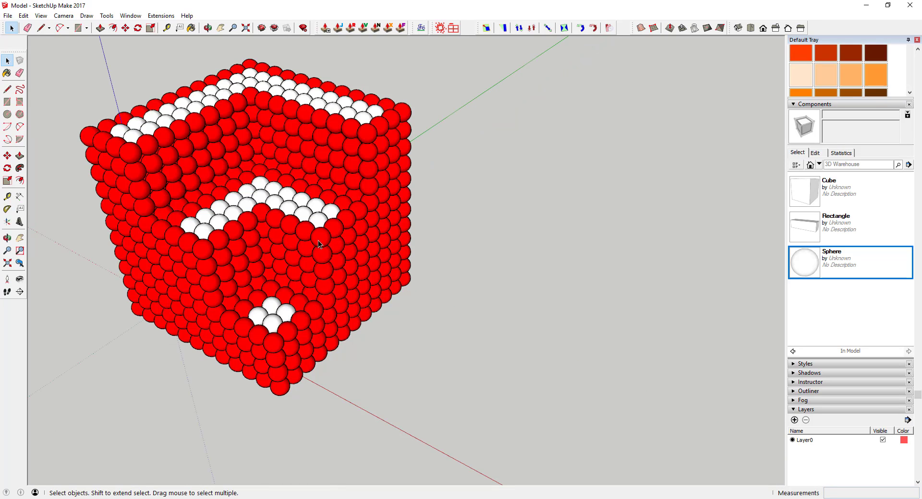
left_click(318, 240)
left_click(329, 226)
left_click(347, 208)
middle_click_drag(324, 244, 355, 254, "shift")
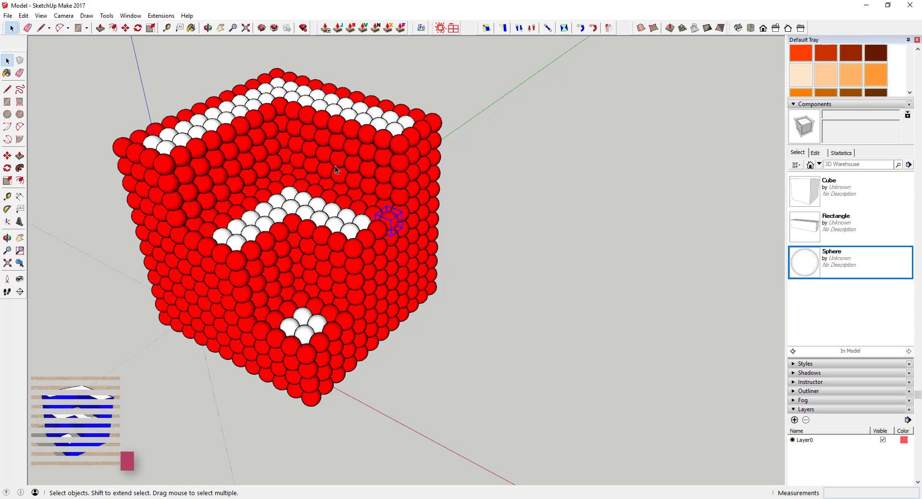